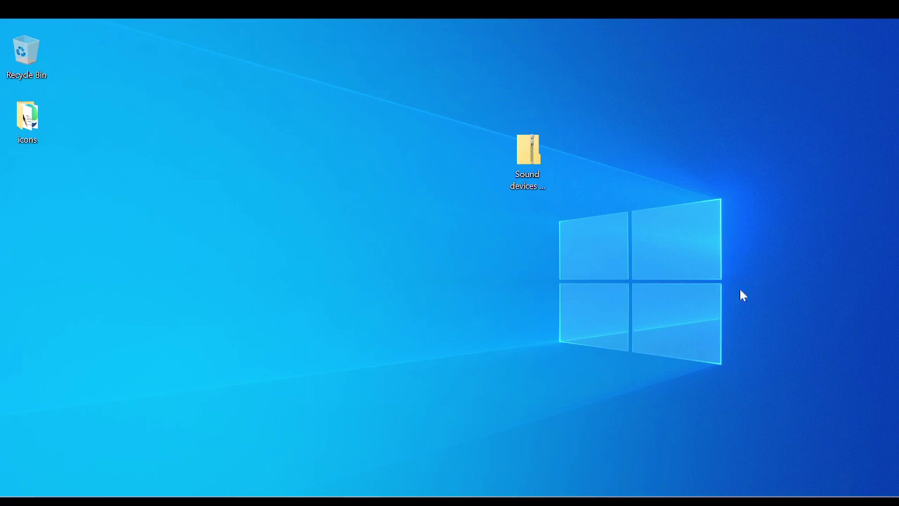
Drag the Sound devices setting.zip archive about 100 pixels lower on the desktop
drag(528, 151, 529, 222)
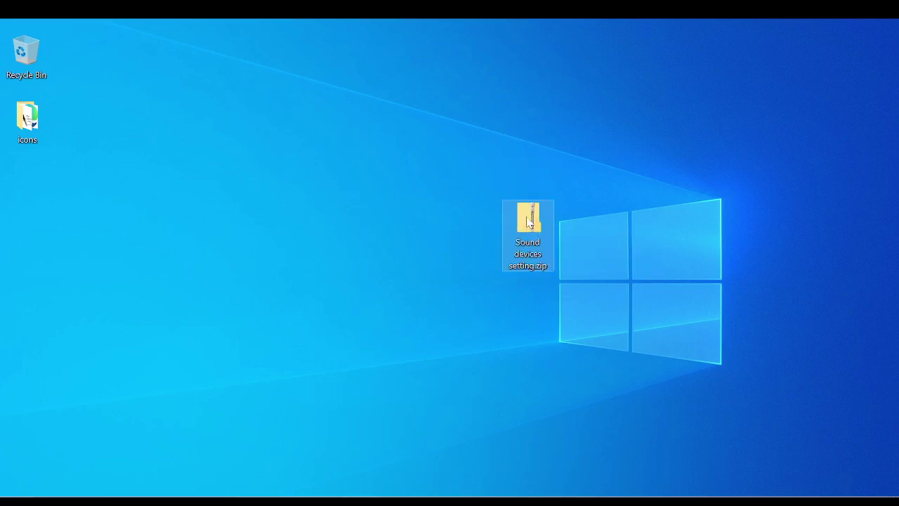
Extract Sound devices setting.zip with Extract All into the default Sound devices setting folder
right_click(528, 222)
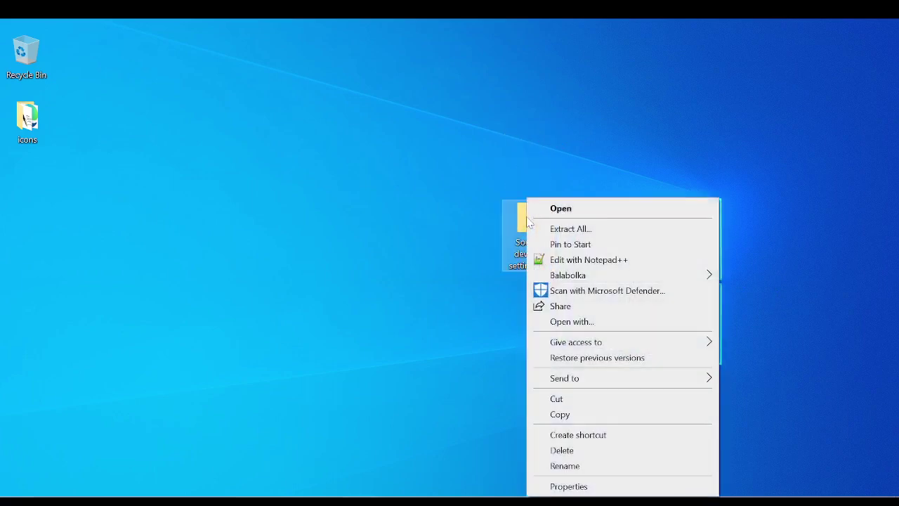
click(565, 230)
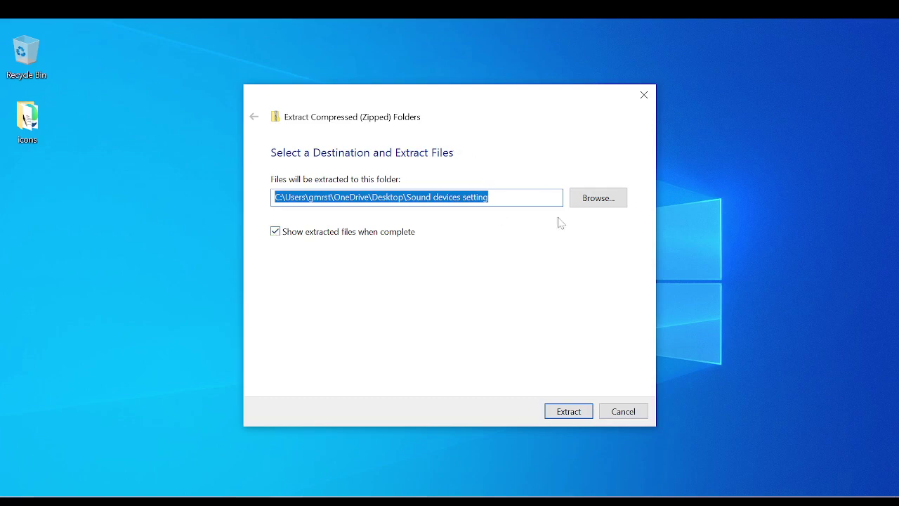
click(563, 413)
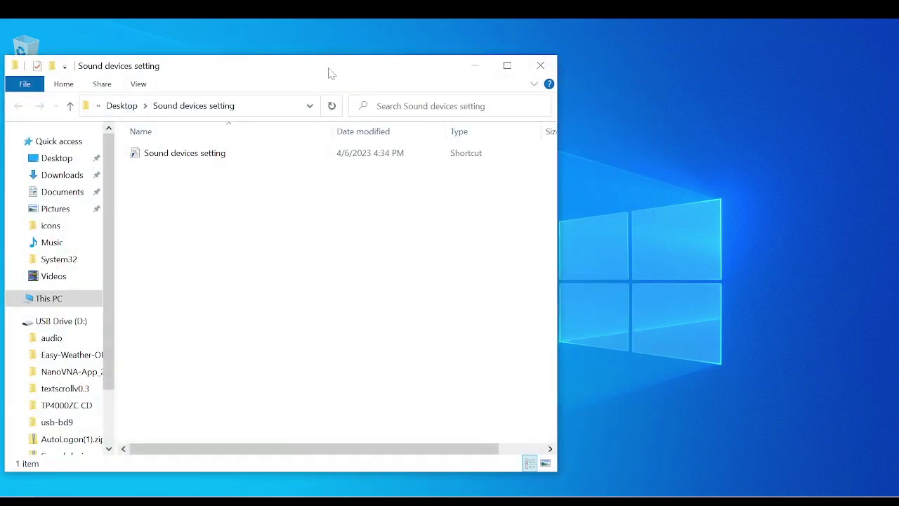
Close the extracted folder window and rearrange the folder and zip archive on the desktop
click(620, 55)
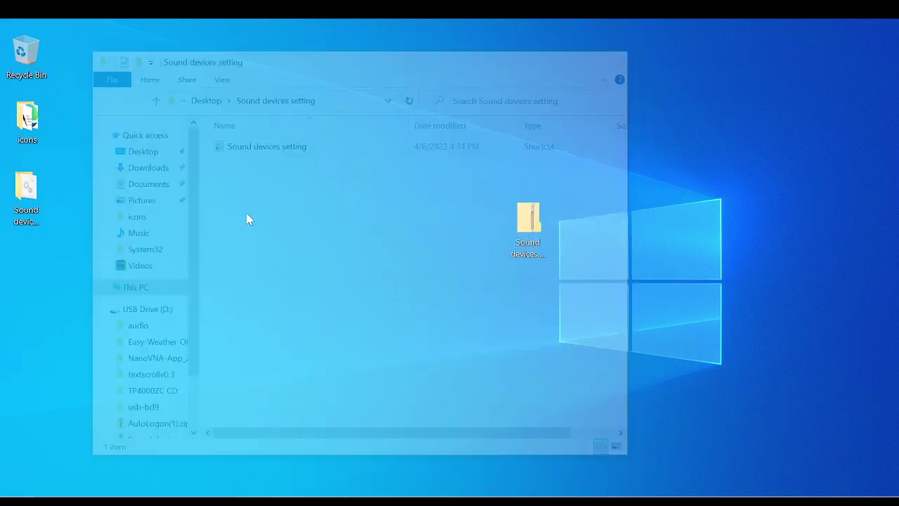
drag(43, 190, 311, 118)
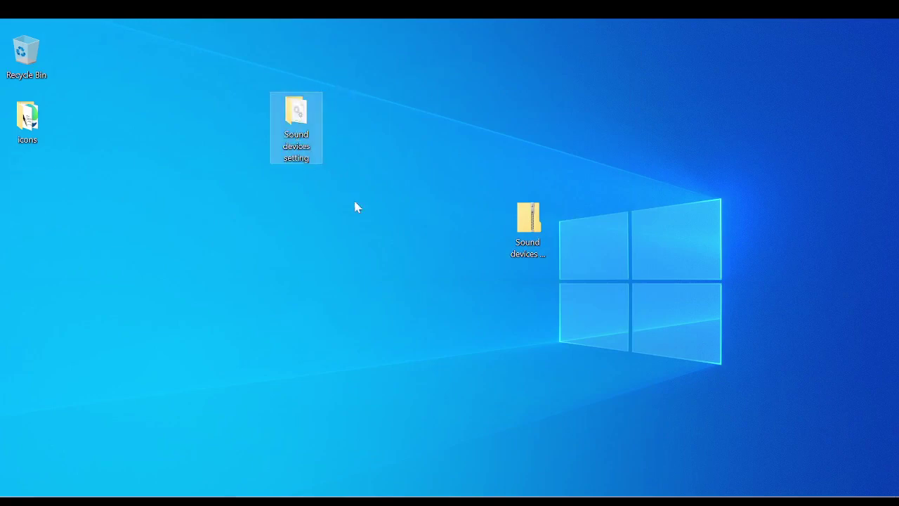
drag(530, 223, 24, 213)
drag(300, 132, 416, 235)
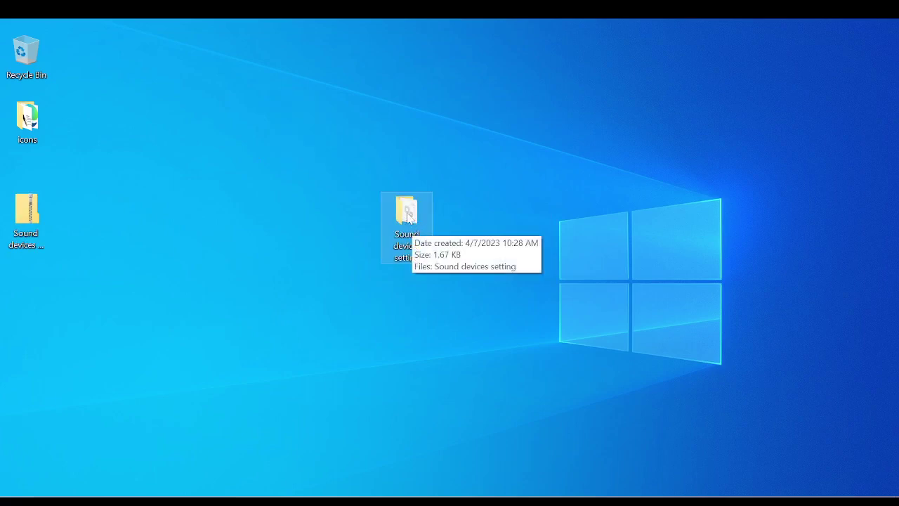
Move the Sound devices setting shortcut out of its folder onto the desktop, then close the folder
double_click(404, 214)
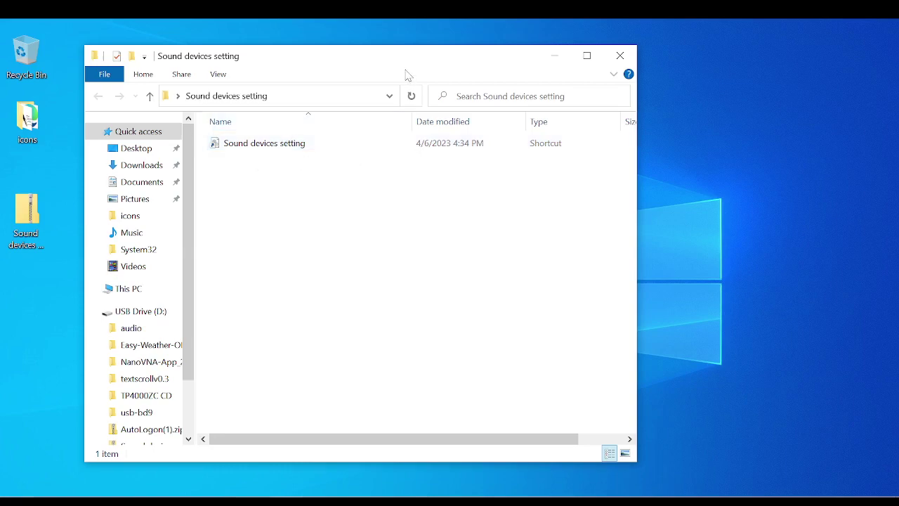
drag(403, 61, 310, 56)
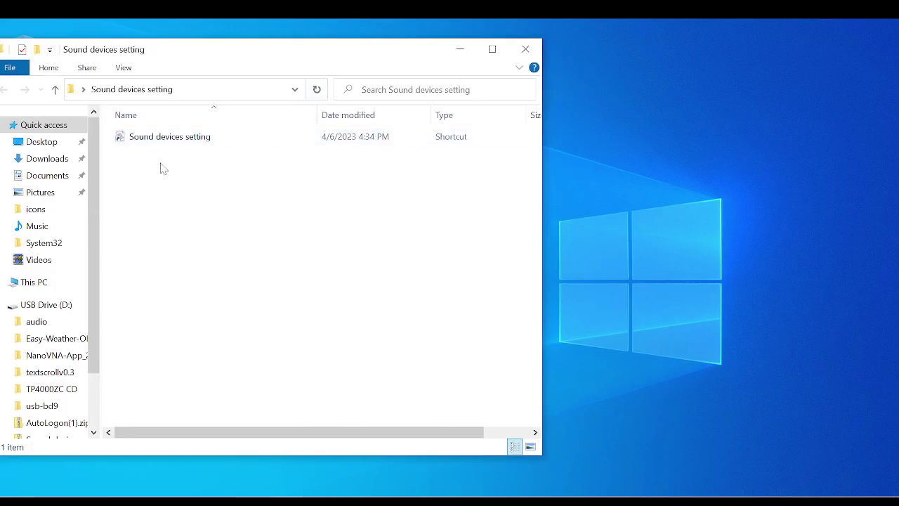
click(167, 140)
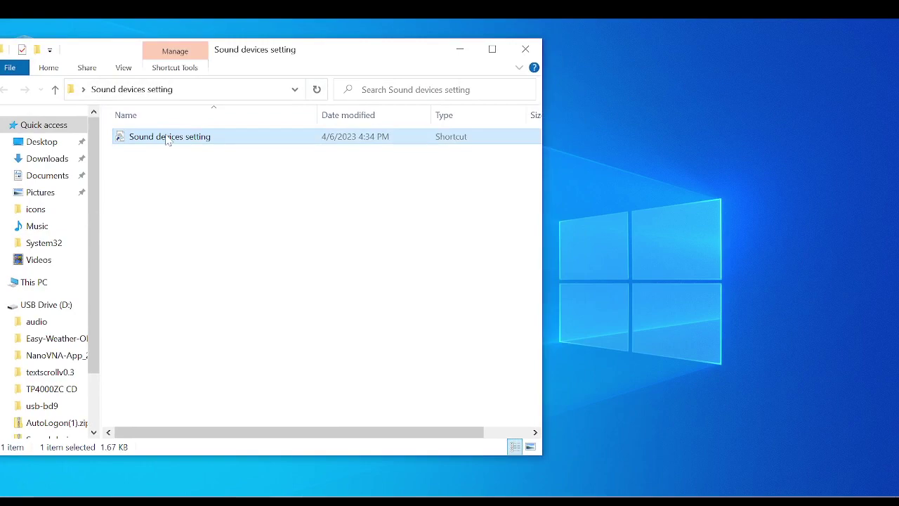
drag(167, 140, 660, 225)
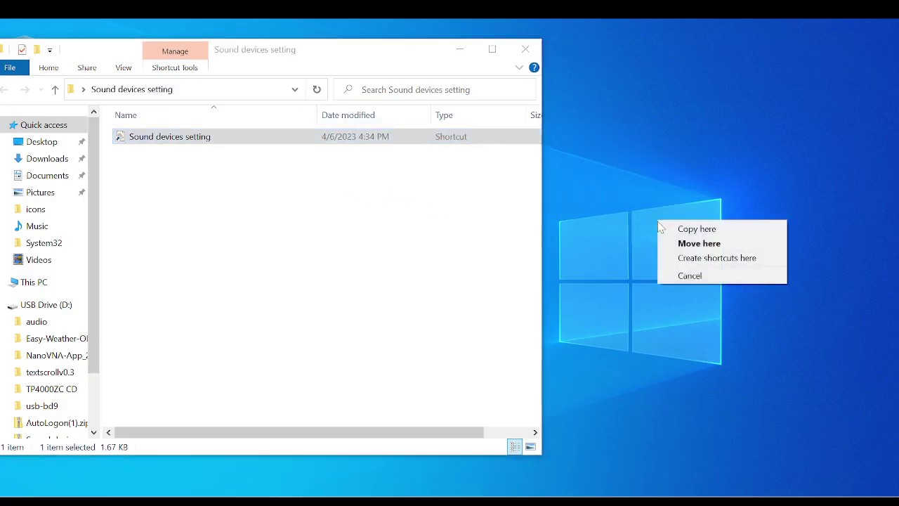
click(688, 245)
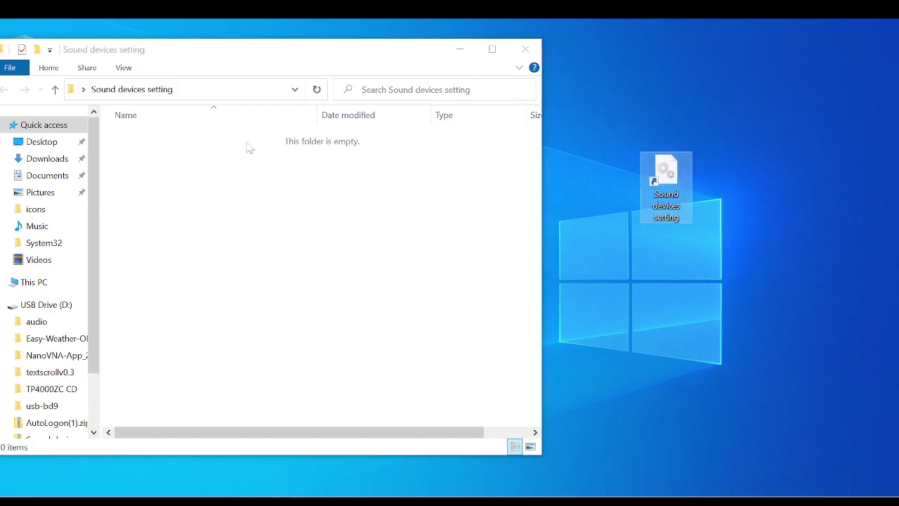
click(523, 50)
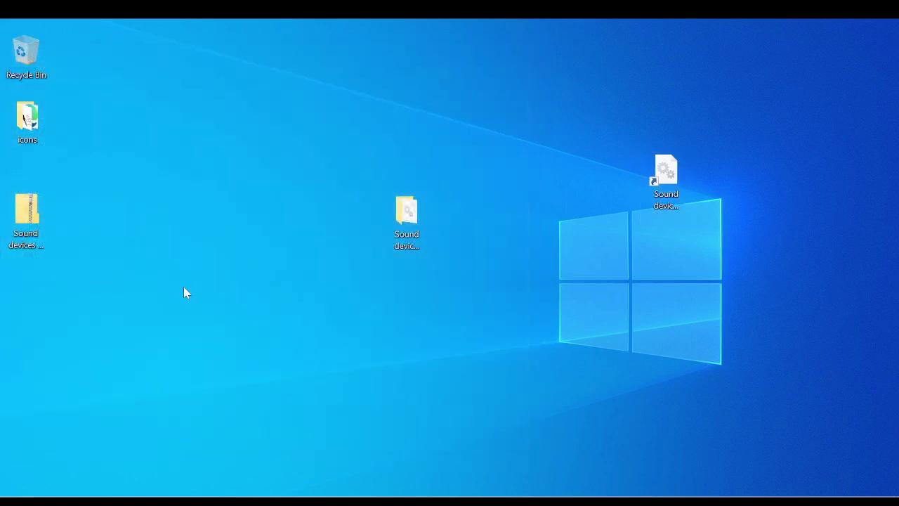
Delete the empty Sound devices setting folder and drag the gear shortcut toward the desktop centre
click(410, 212)
right_click(411, 212)
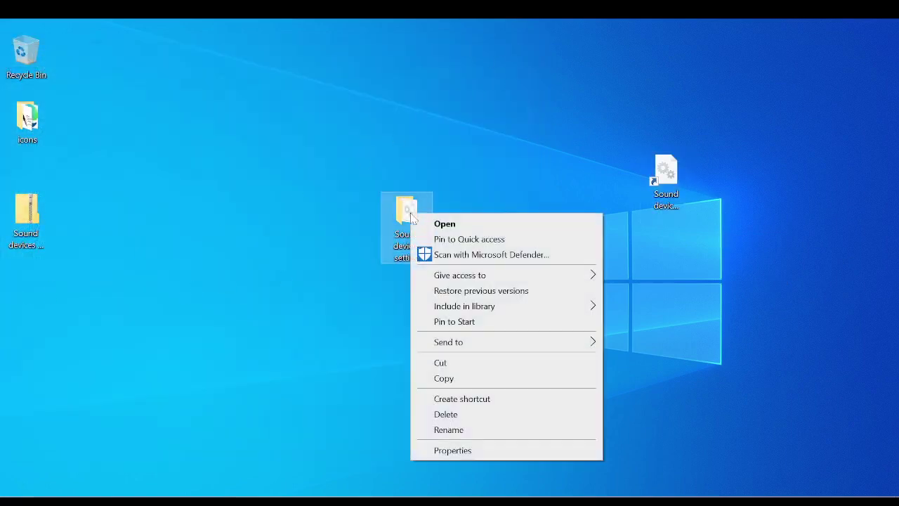
click(416, 415)
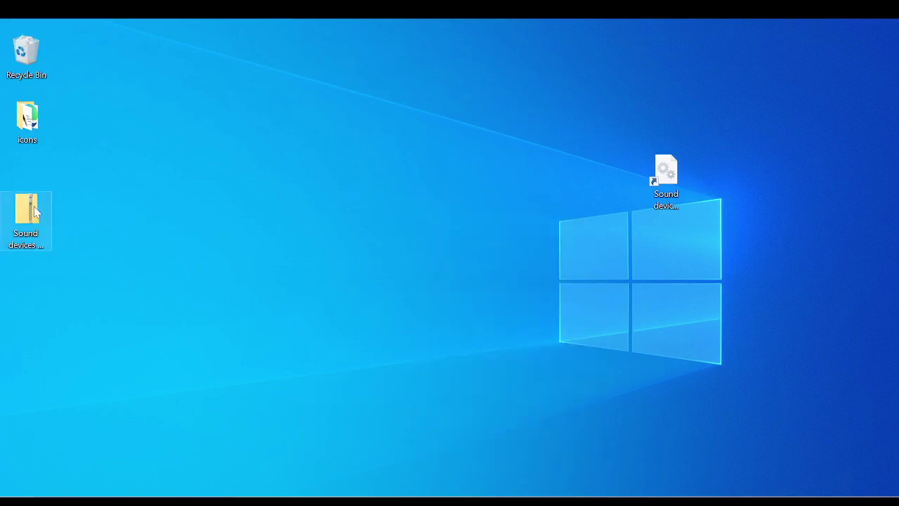
drag(669, 181, 454, 194)
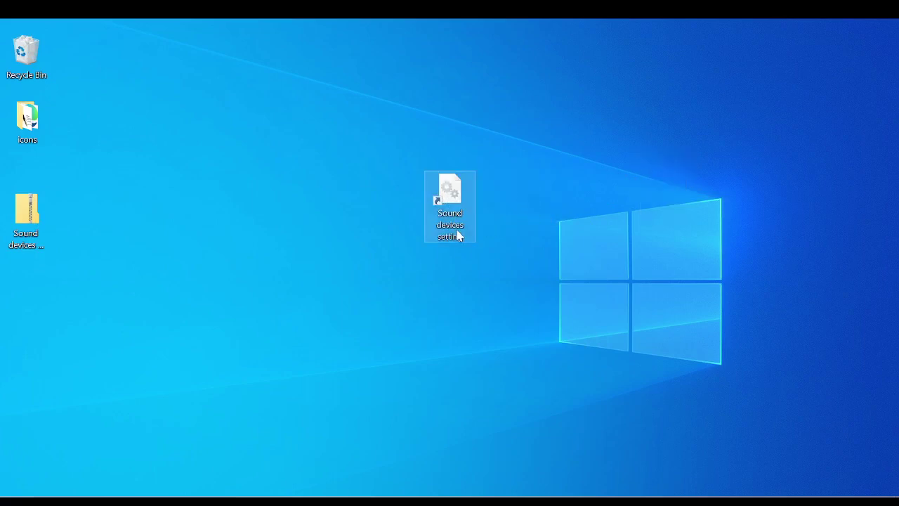
Launch Sound from the desktop shortcut and open Properties for the USB Audio Device speakers
double_click(453, 194)
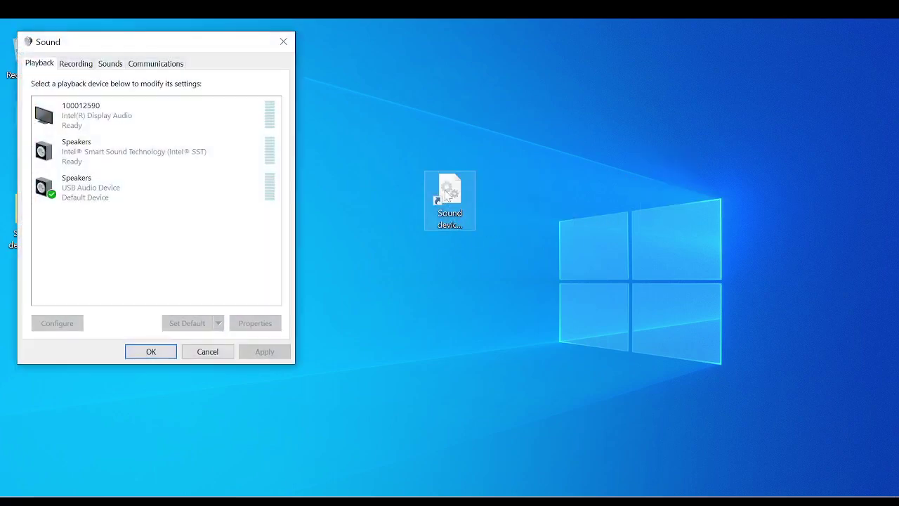
drag(174, 43, 366, 65)
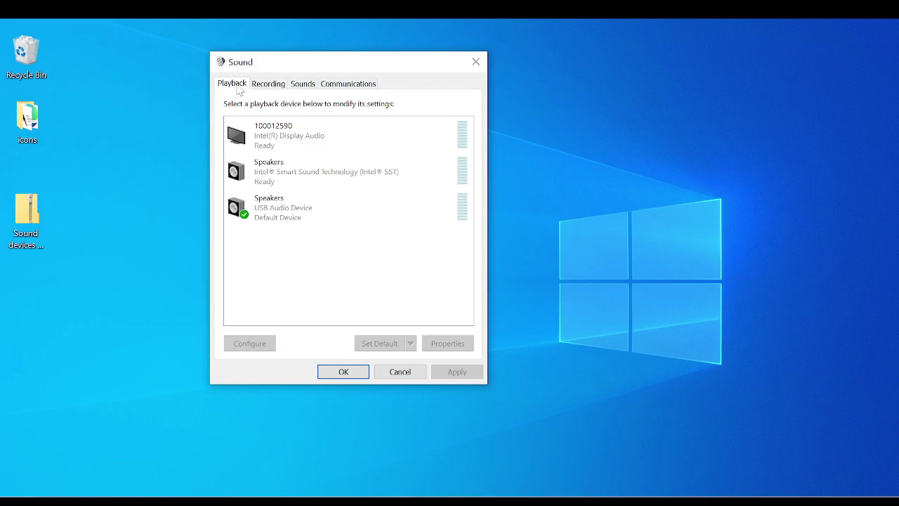
click(271, 219)
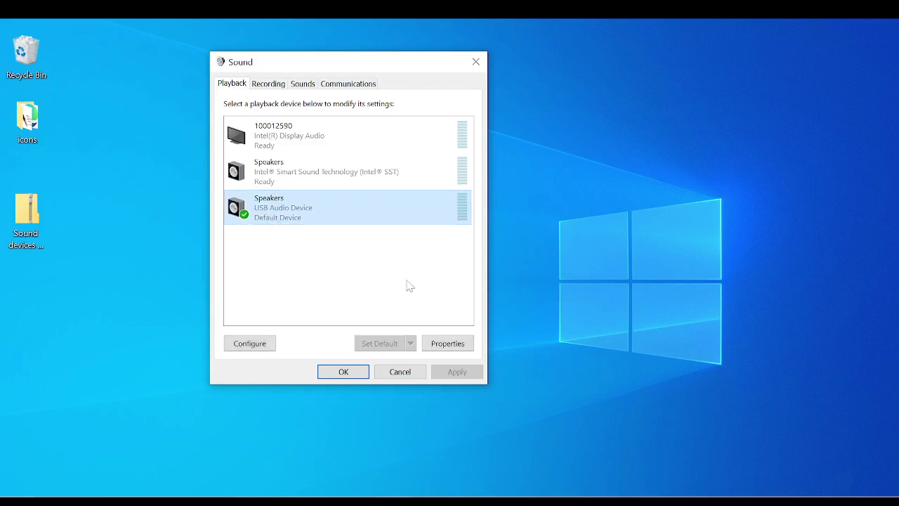
click(448, 345)
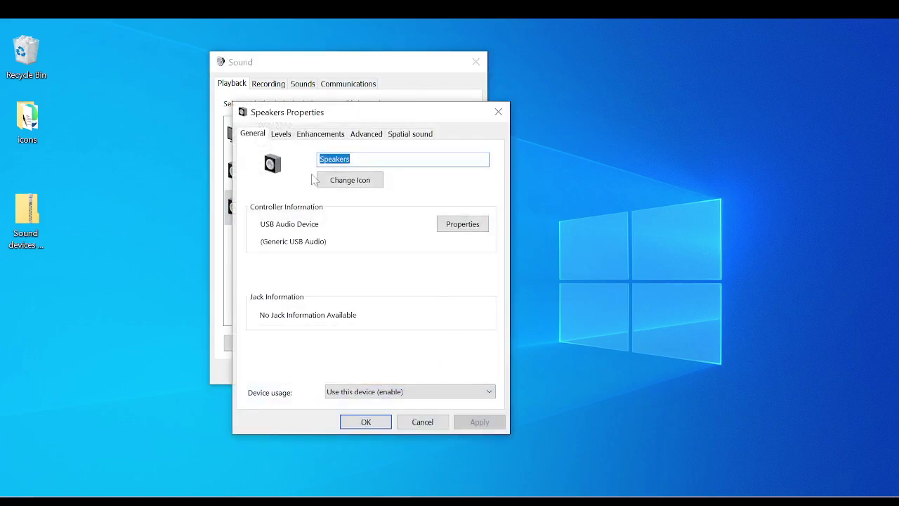
Check the speaker level of 47 on the Levels tab and the taskbar volume, then close with OK
click(282, 133)
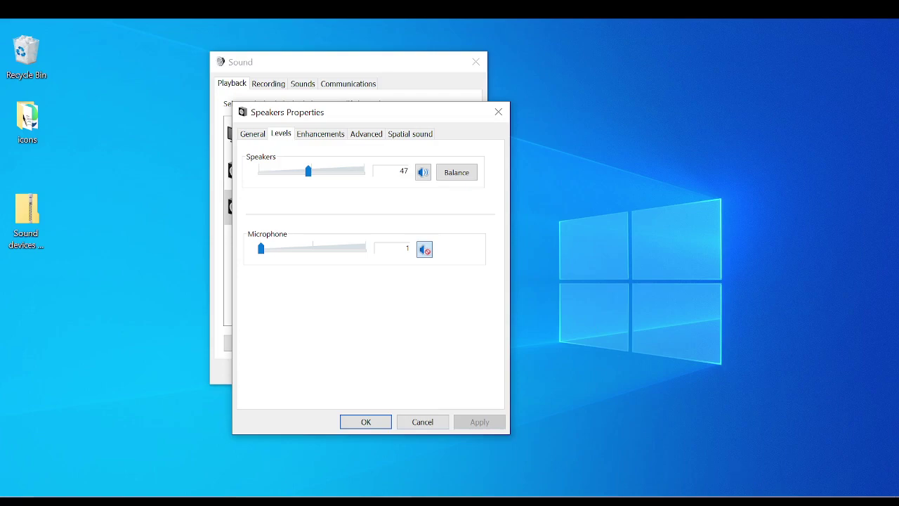
click(833, 502)
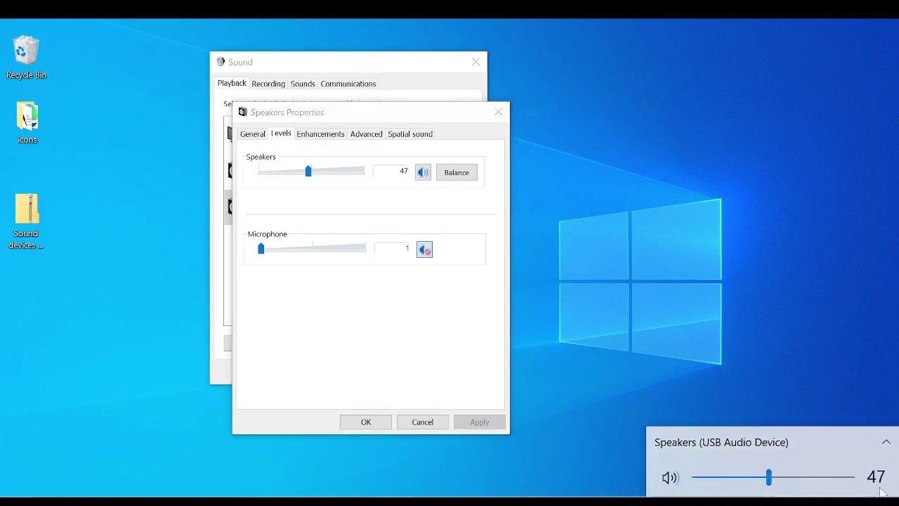
click(696, 255)
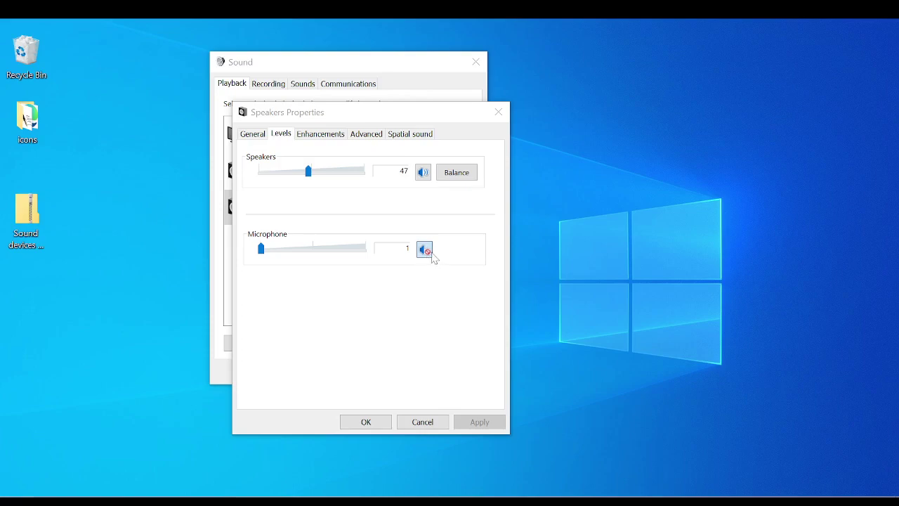
click(360, 422)
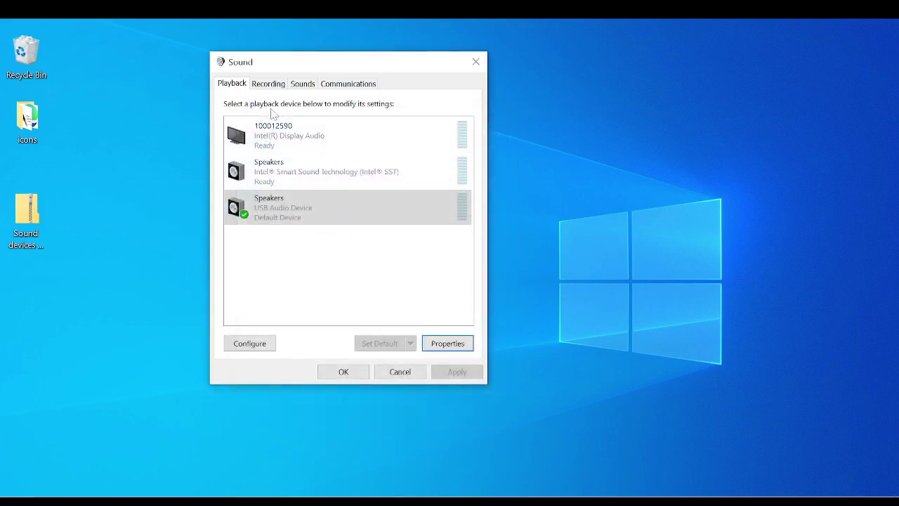
Open the USB Audio Device microphone's Levels under Recording, confirm 97, and close with OK
click(271, 85)
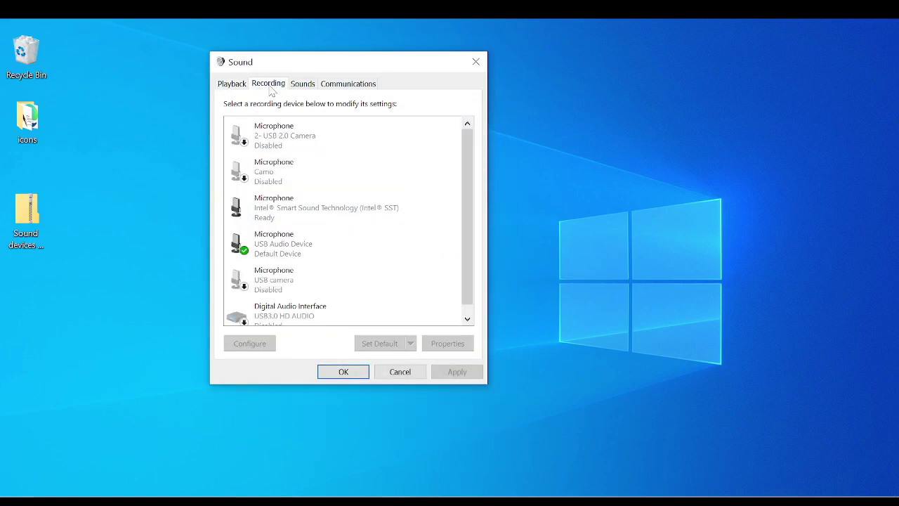
click(313, 245)
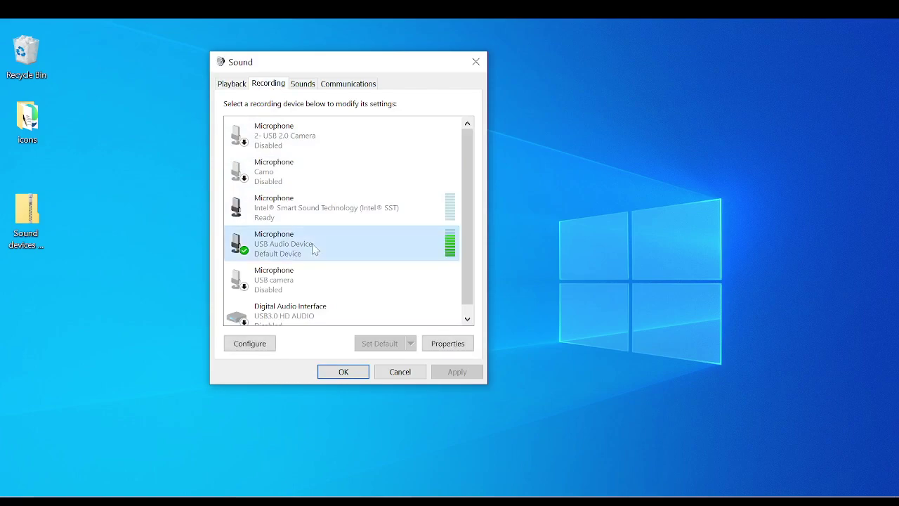
click(455, 343)
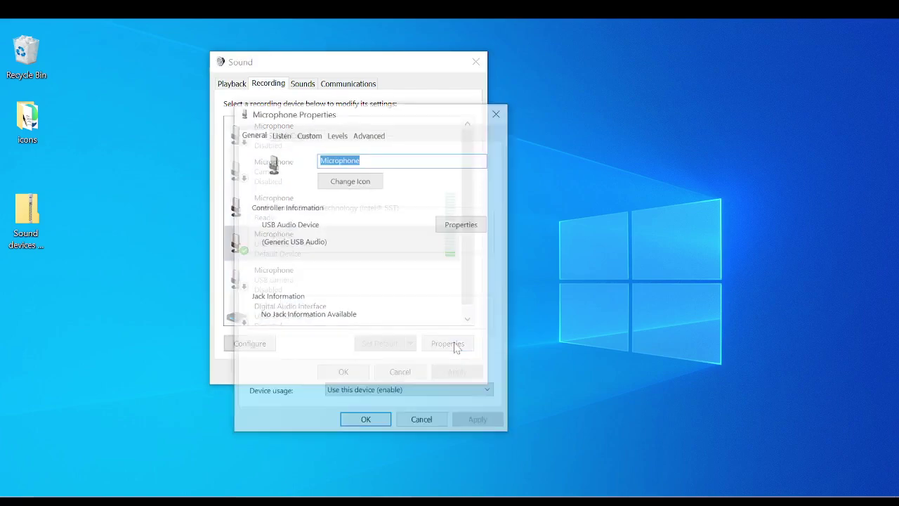
click(337, 135)
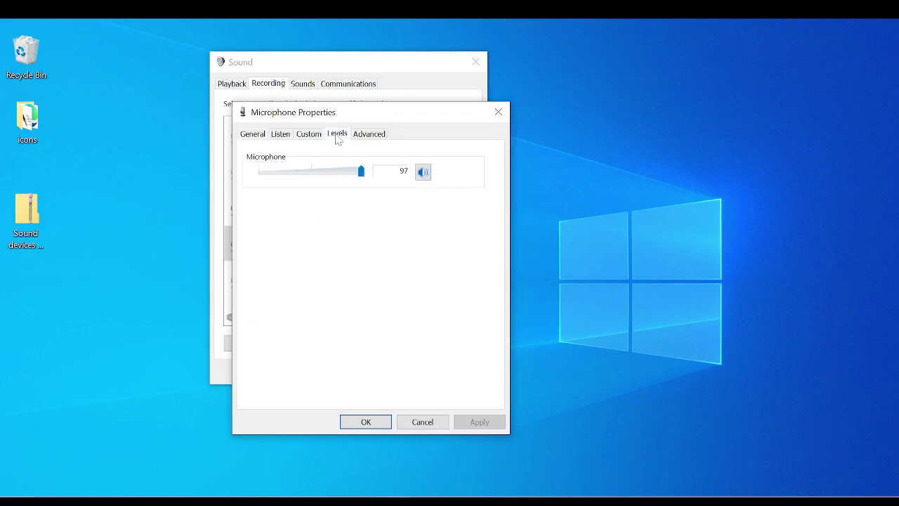
click(423, 173)
click(355, 423)
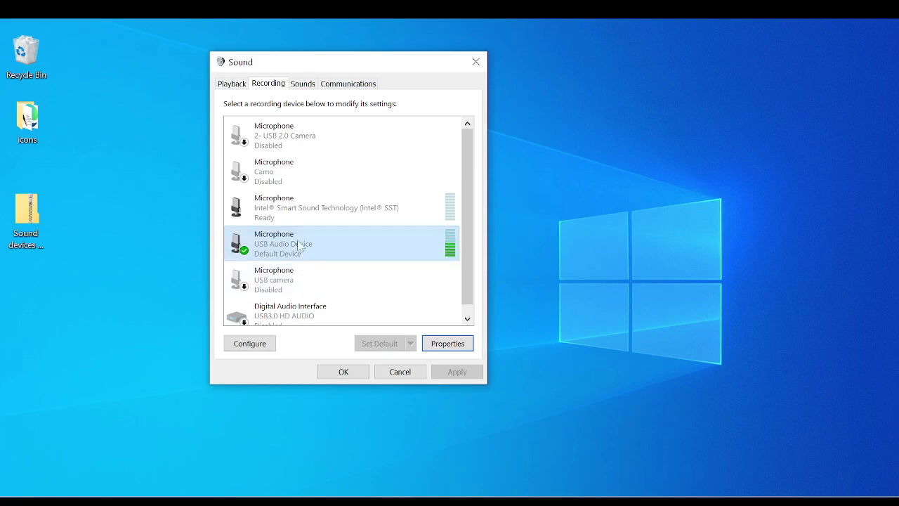
click(281, 137)
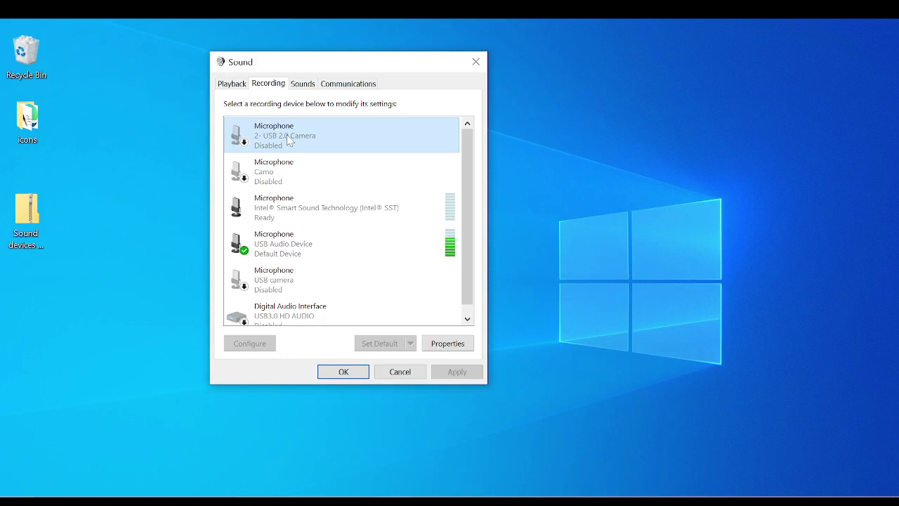
right_click(331, 136)
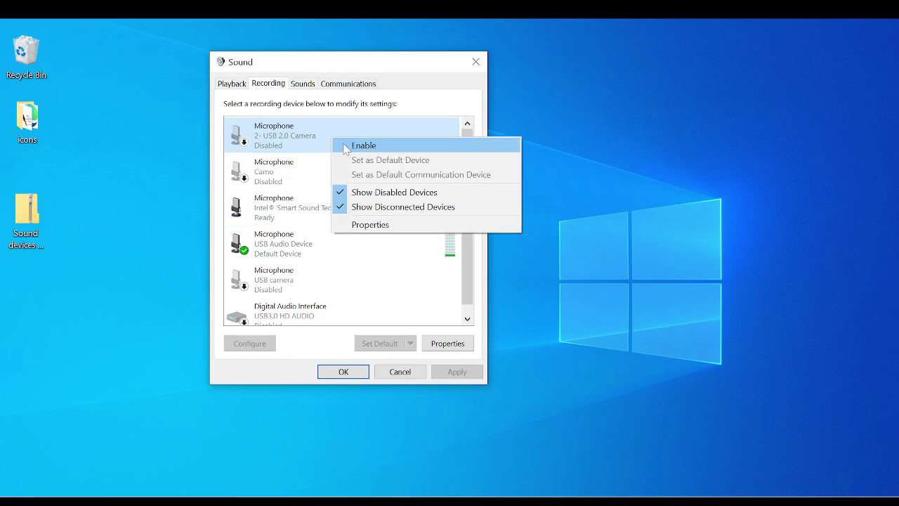
click(330, 127)
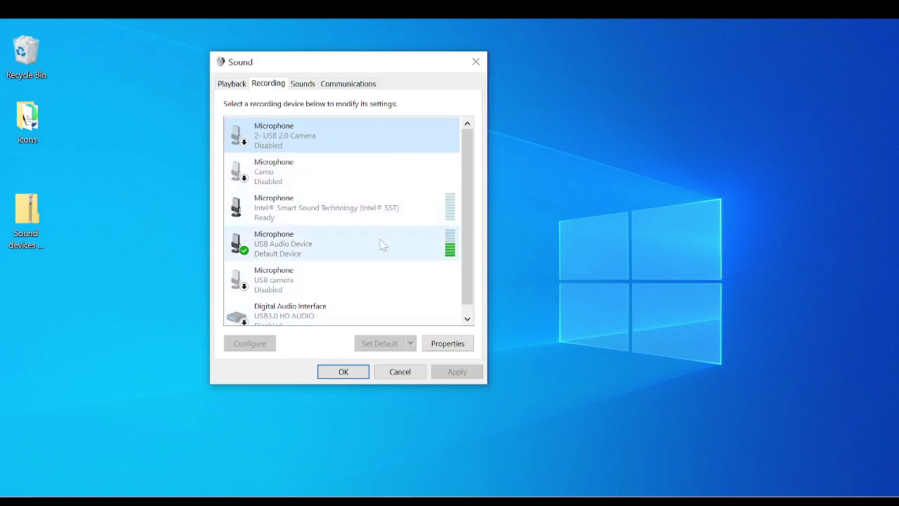
scroll(386, 231, down, 1)
scroll(385, 233, up, 1)
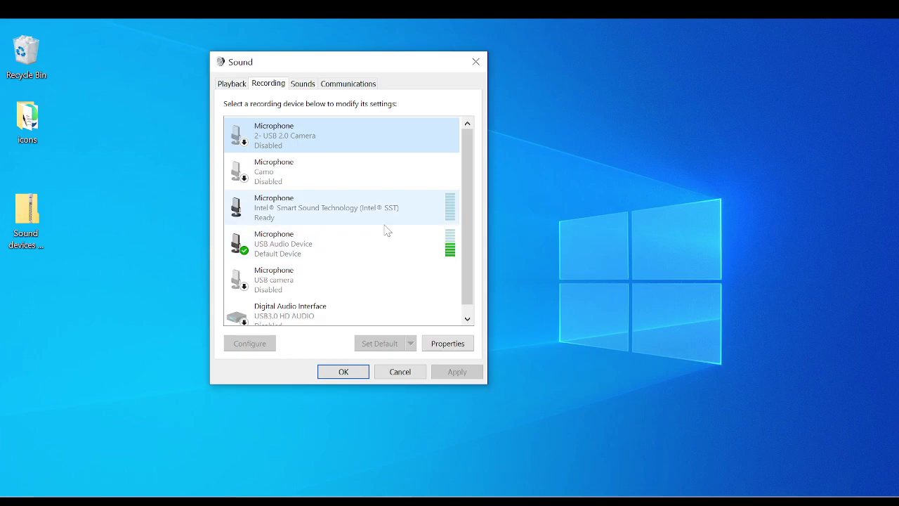
Close Sound, relaunch it from the desktop shortcut to test it, and close it again
click(348, 376)
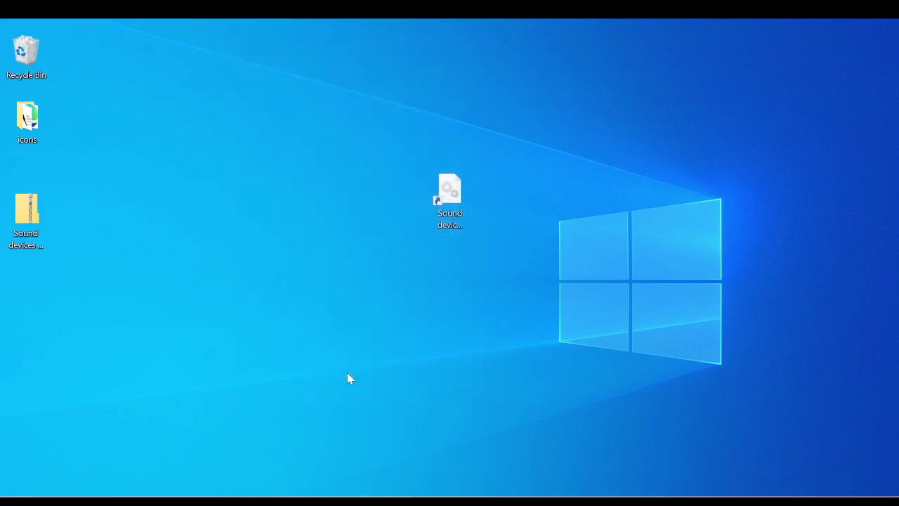
double_click(440, 199)
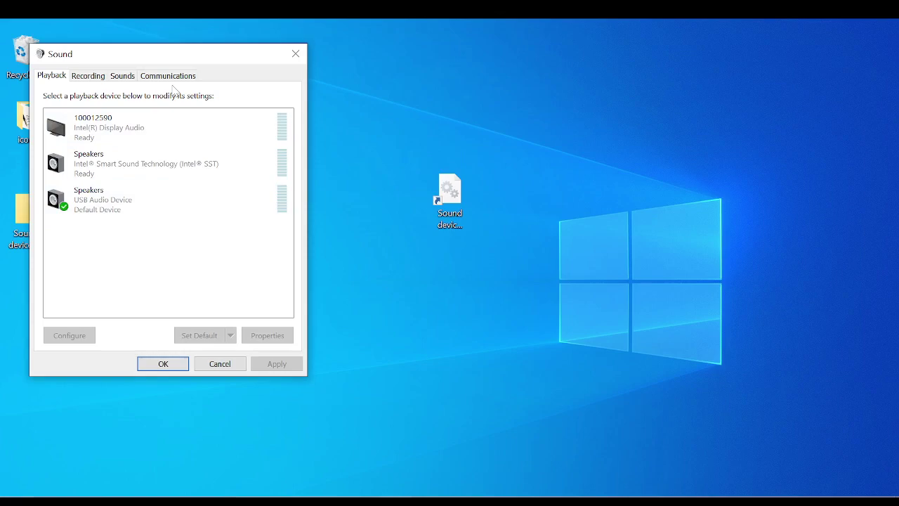
drag(175, 56, 295, 68)
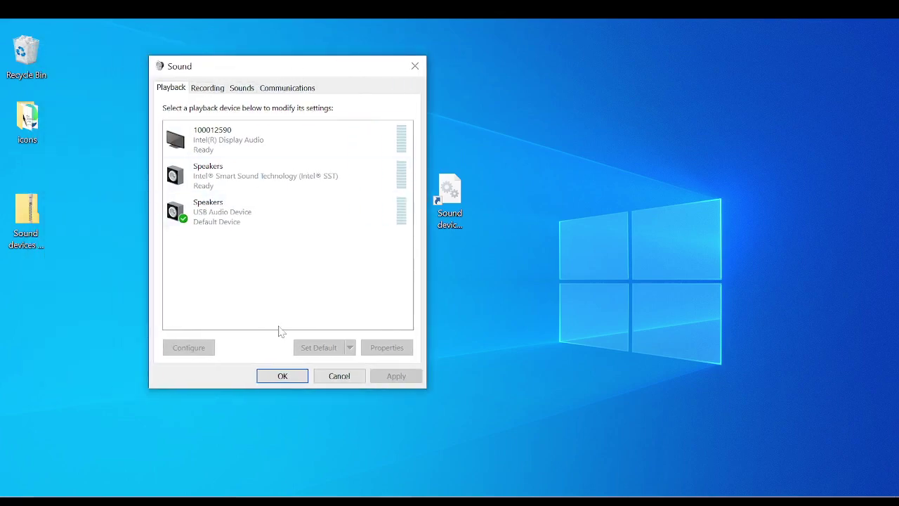
click(271, 378)
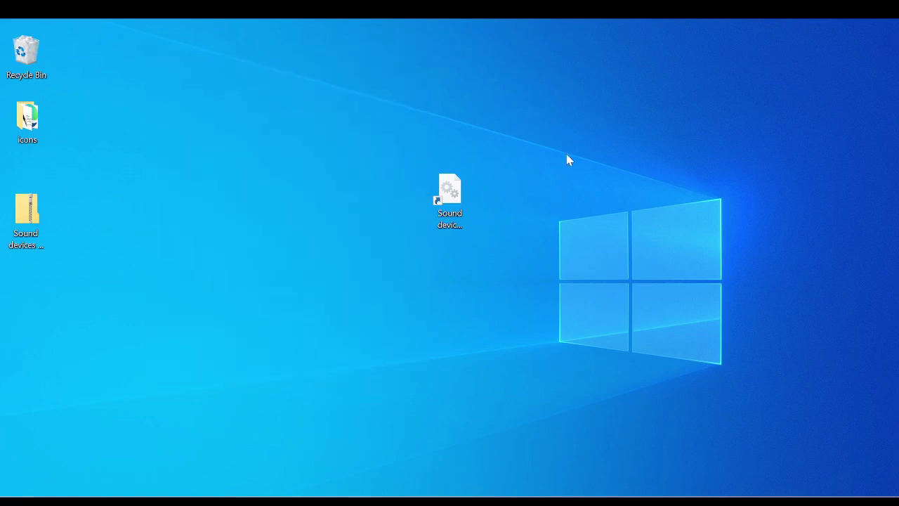
Give the shortcut the SHELL32.dll gear icon, apply it, and move the shortcut to the top-left
right_click(453, 190)
click(502, 422)
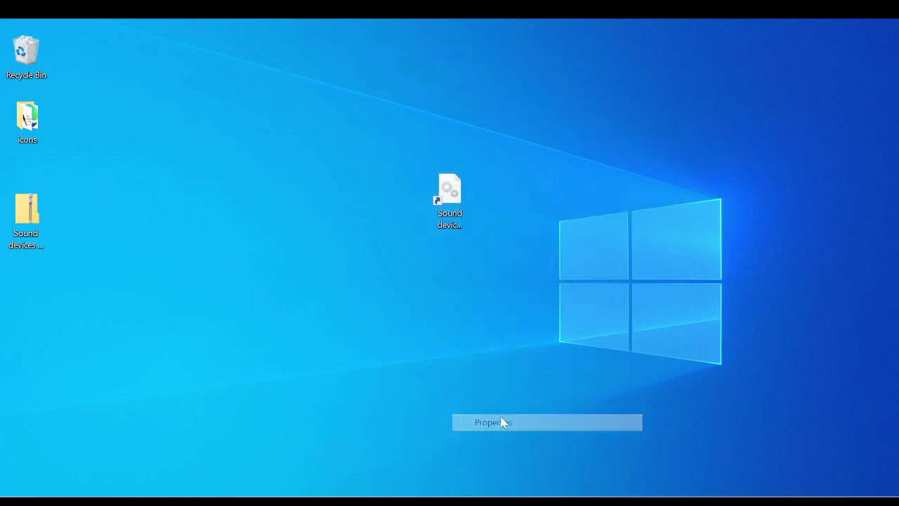
click(592, 375)
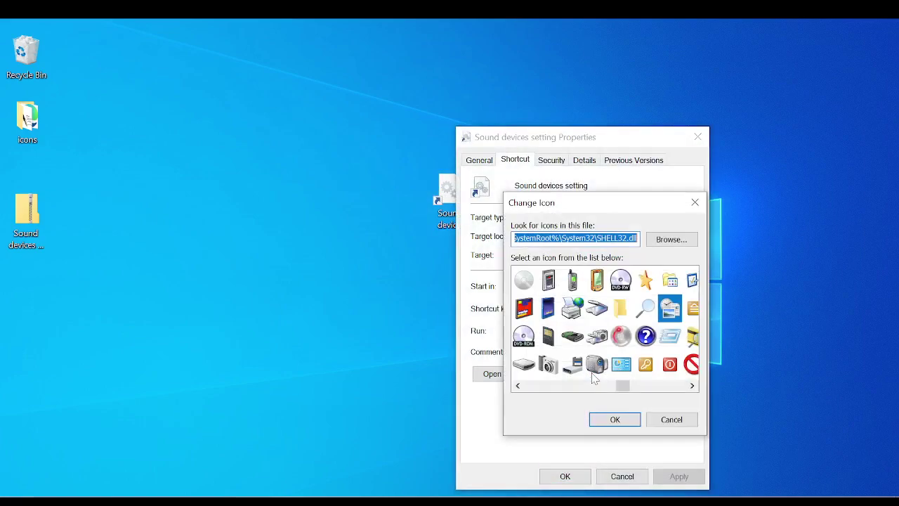
drag(602, 202, 516, 162)
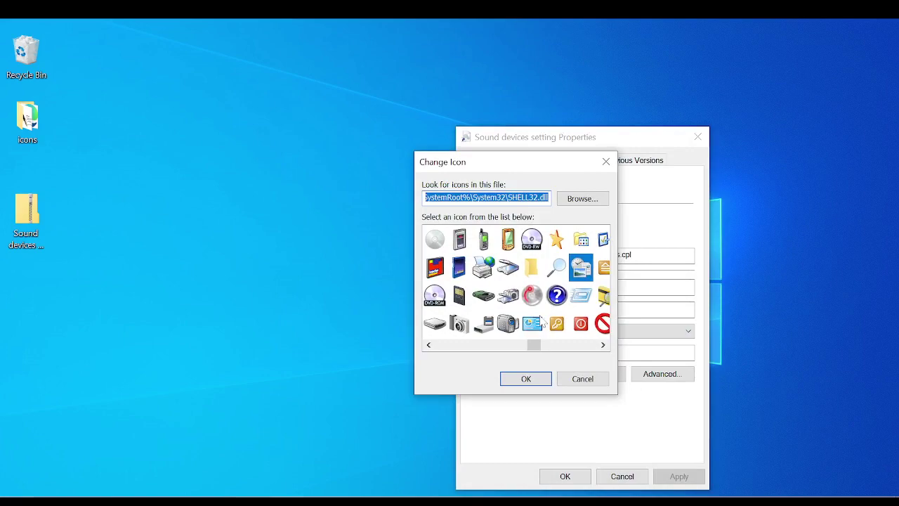
drag(534, 345, 589, 345)
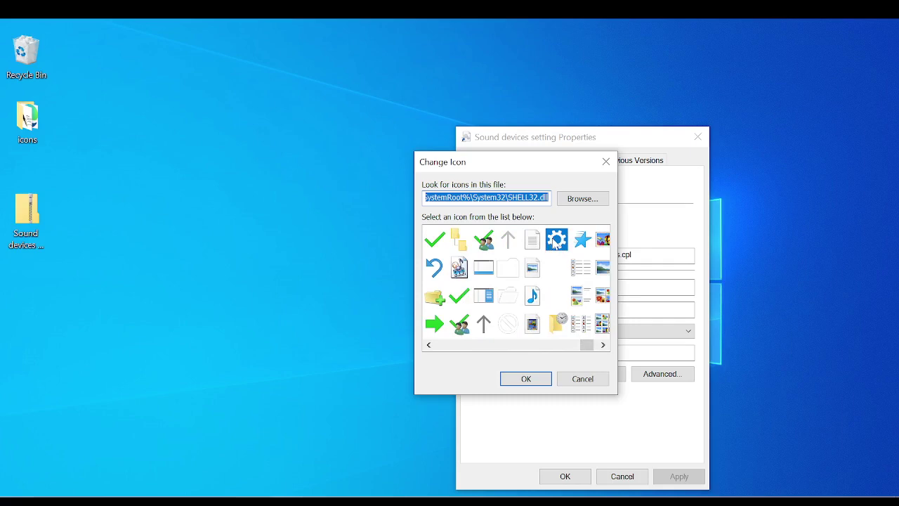
click(556, 241)
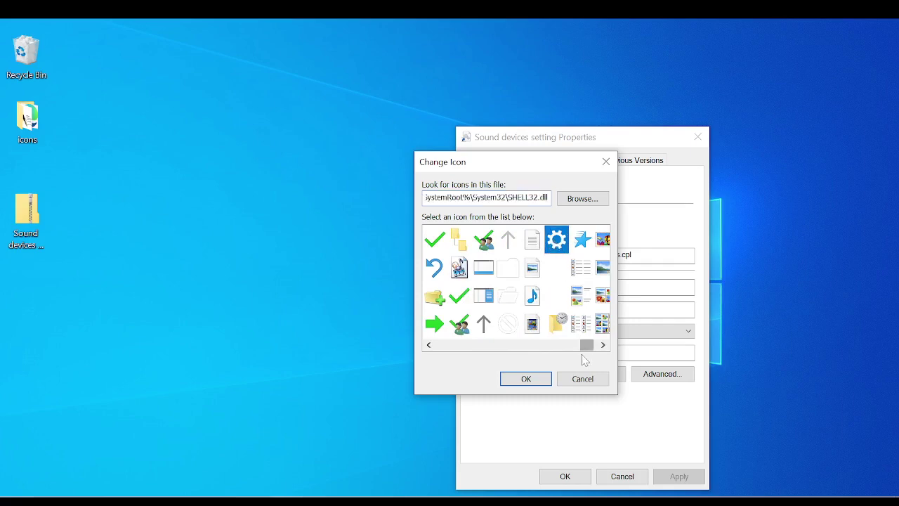
click(522, 380)
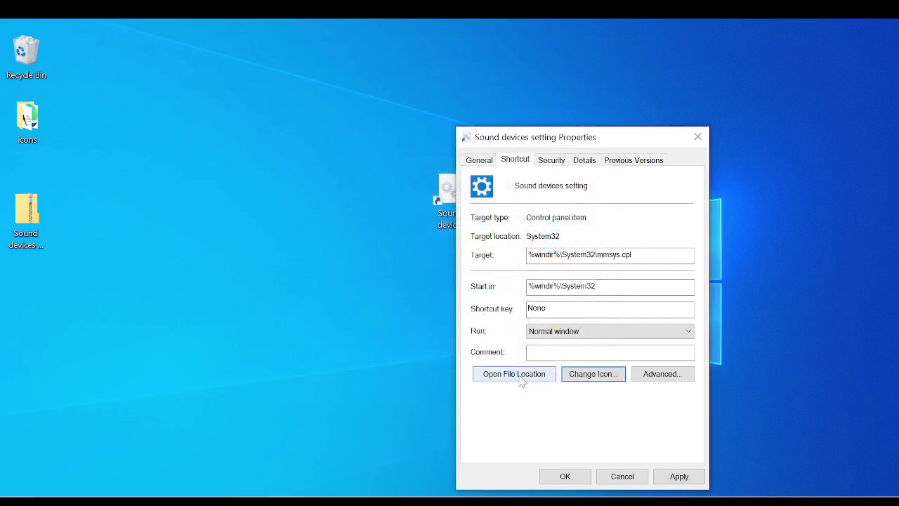
click(680, 477)
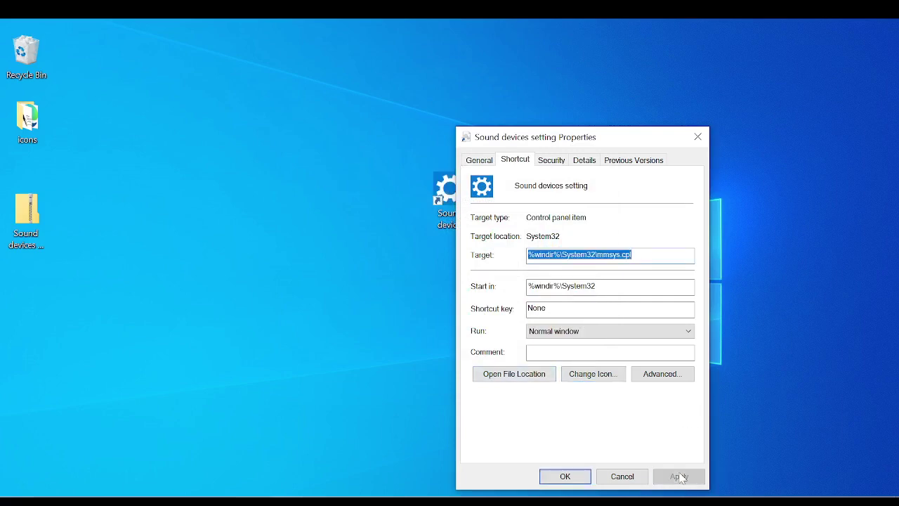
click(566, 477)
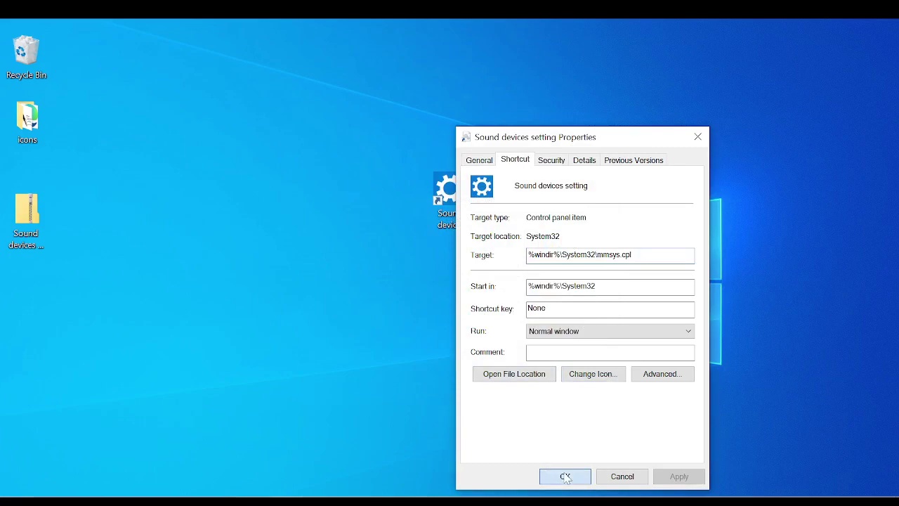
drag(456, 184, 271, 93)
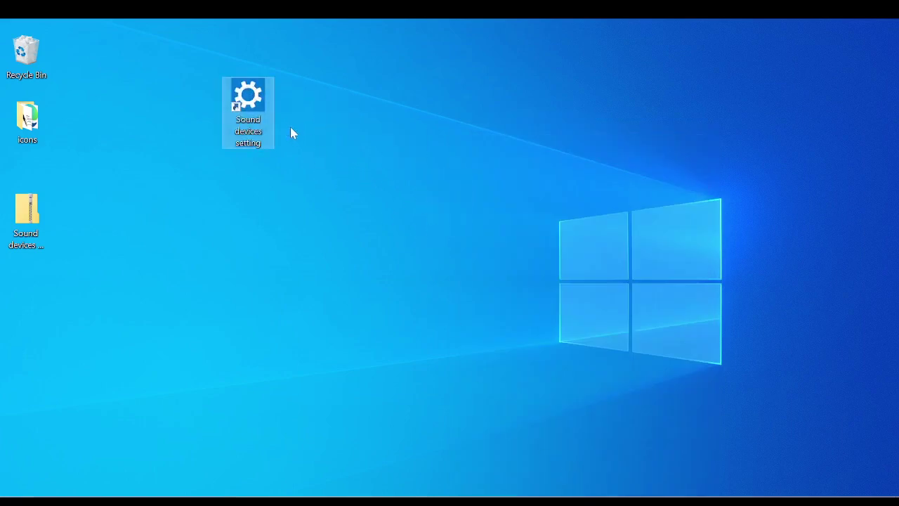
double_click(248, 89)
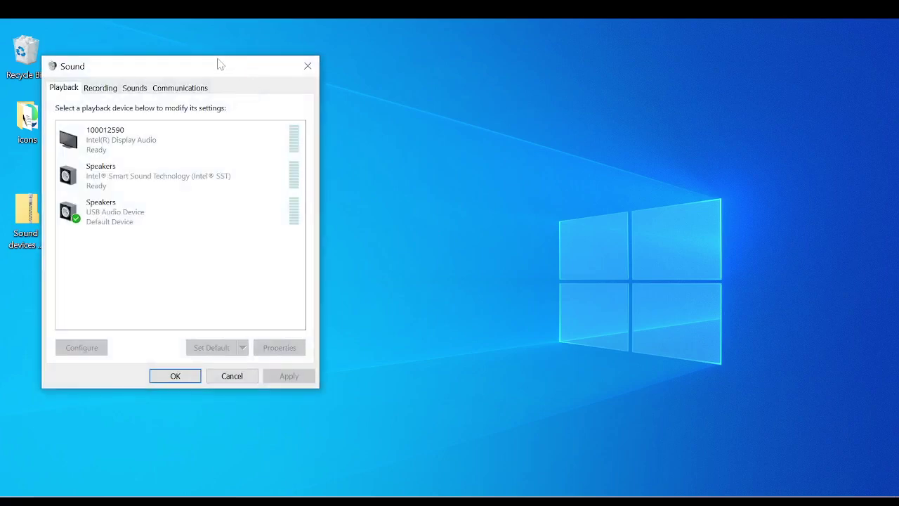
drag(220, 64, 443, 80)
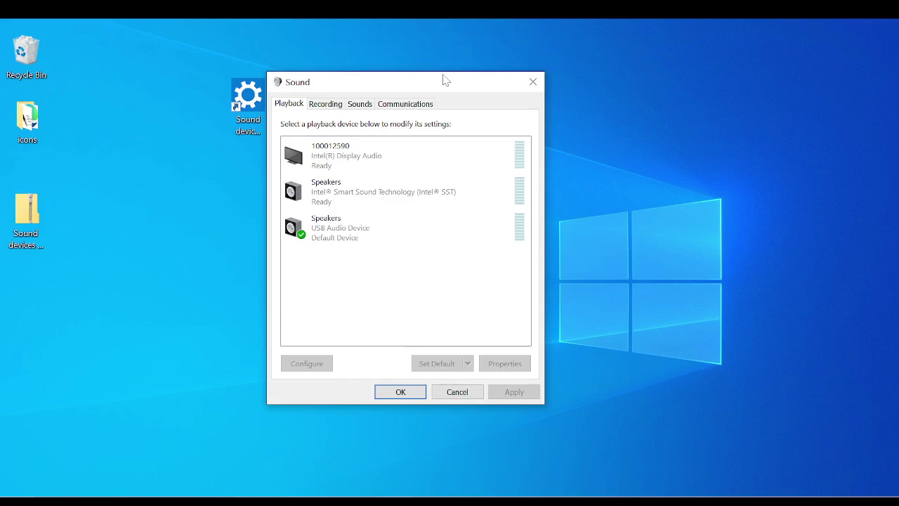
click(399, 392)
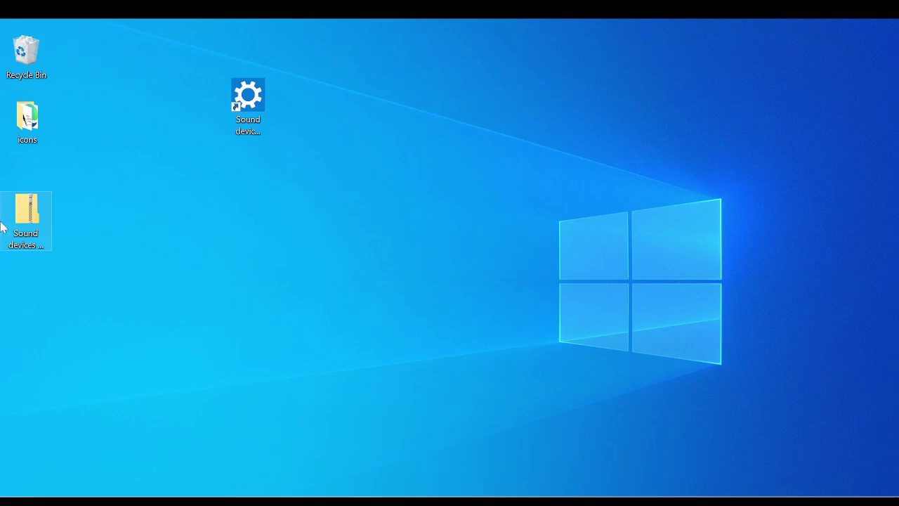